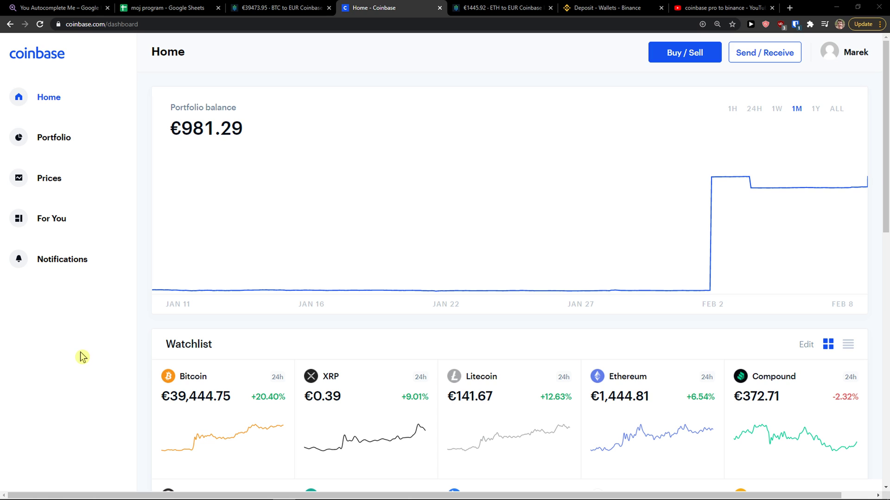
# Glance at the Binance ETH deposit page, then go back to the Coinbase Home dashboard.
pyautogui.click(593, 9)
pyautogui.scroll(5, 472, 116)
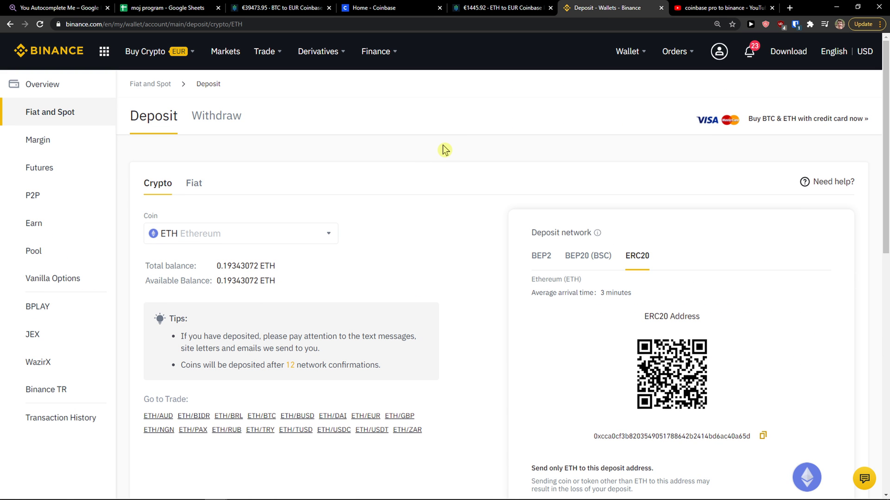
pyautogui.click(401, 6)
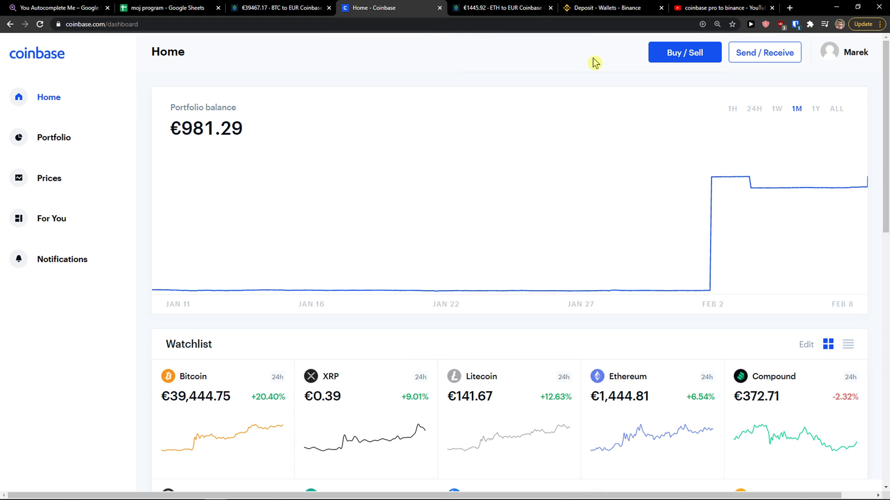
# Open the send form and pay the full €46.31 balance from the Bitcoin account.
pyautogui.click(774, 58)
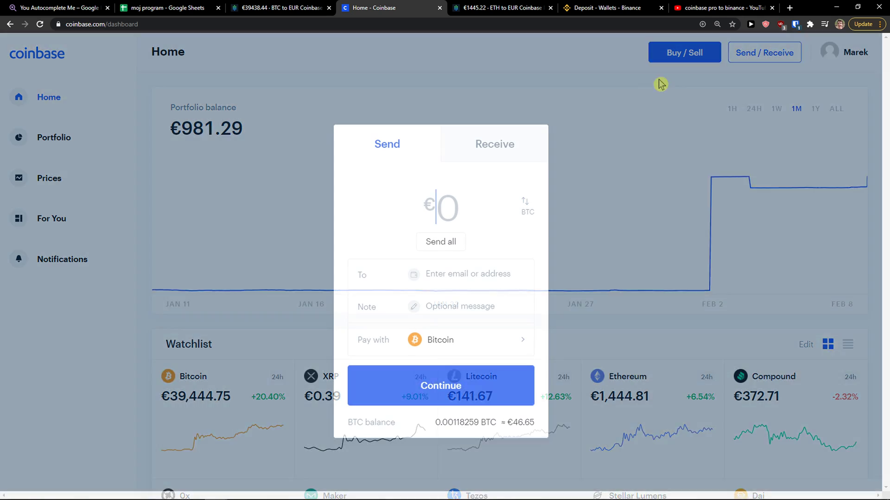
pyautogui.click(451, 194)
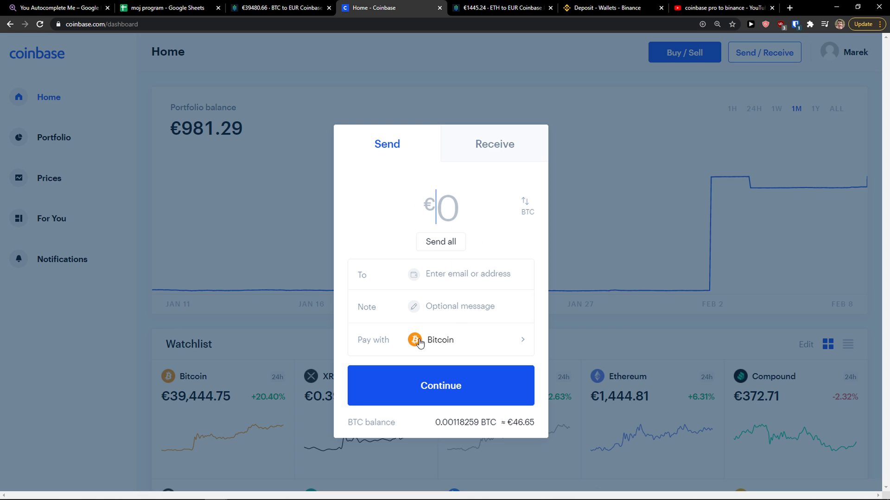
pyautogui.click(456, 342)
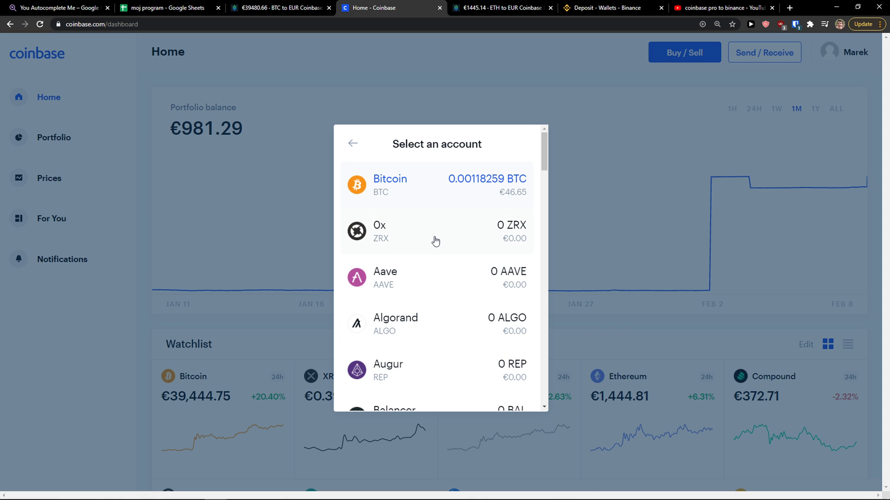
pyautogui.scroll(-1, 434, 239)
pyautogui.scroll(1, 433, 235)
pyautogui.scroll(-4, 433, 234)
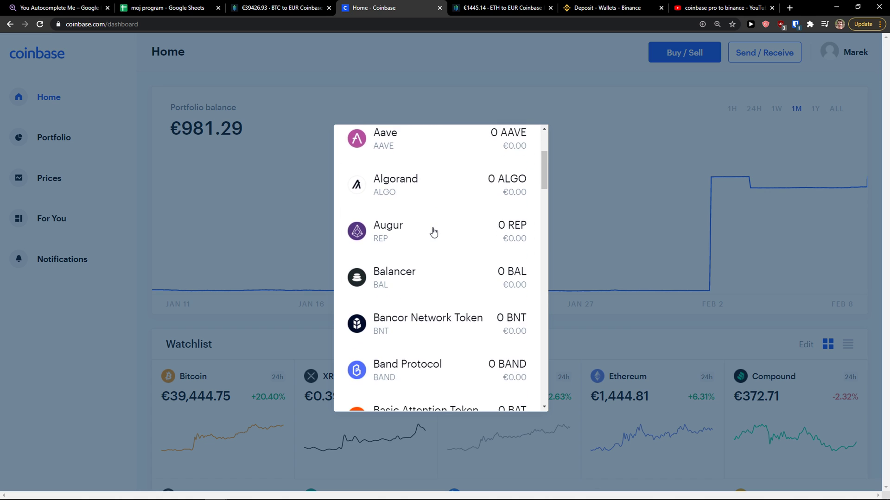
pyautogui.scroll(-5, 433, 232)
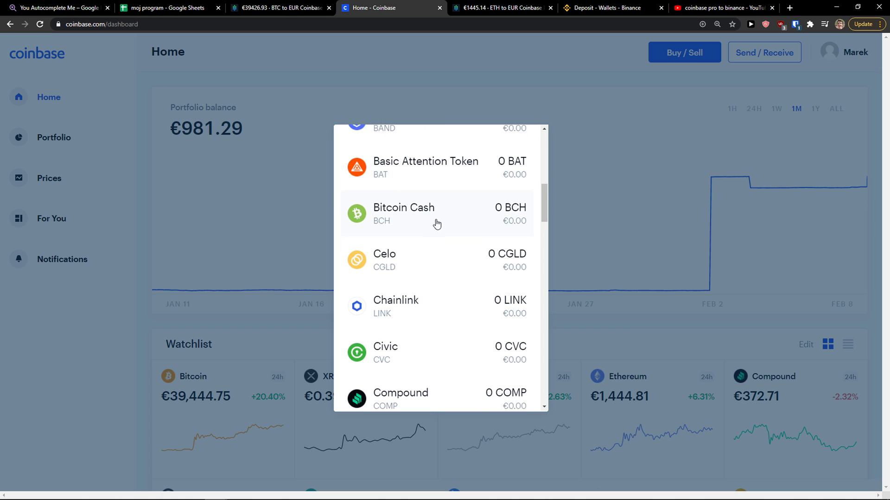
pyautogui.scroll(6, 436, 227)
pyautogui.scroll(3, 441, 227)
pyautogui.click(440, 199)
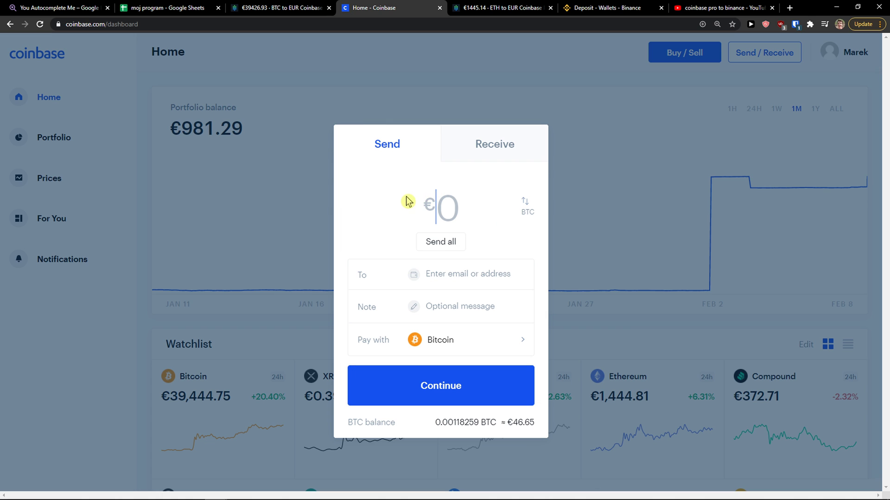
pyautogui.click(440, 243)
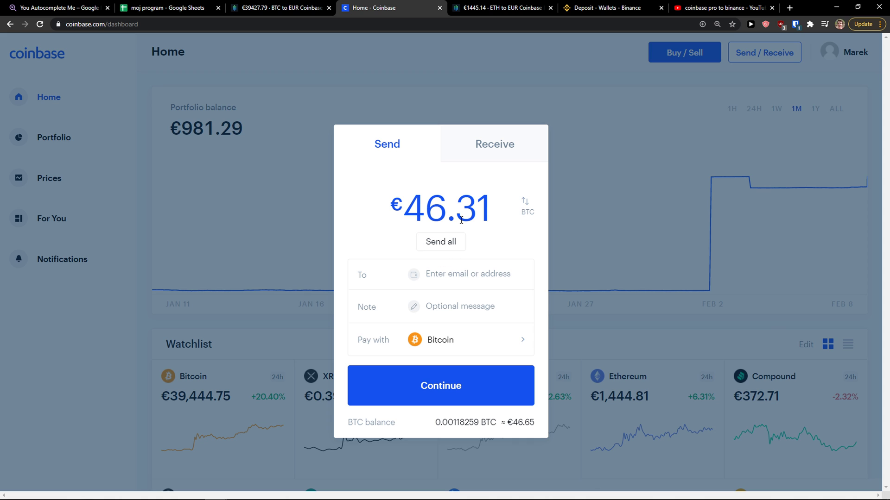
pyautogui.doubleClick(467, 215)
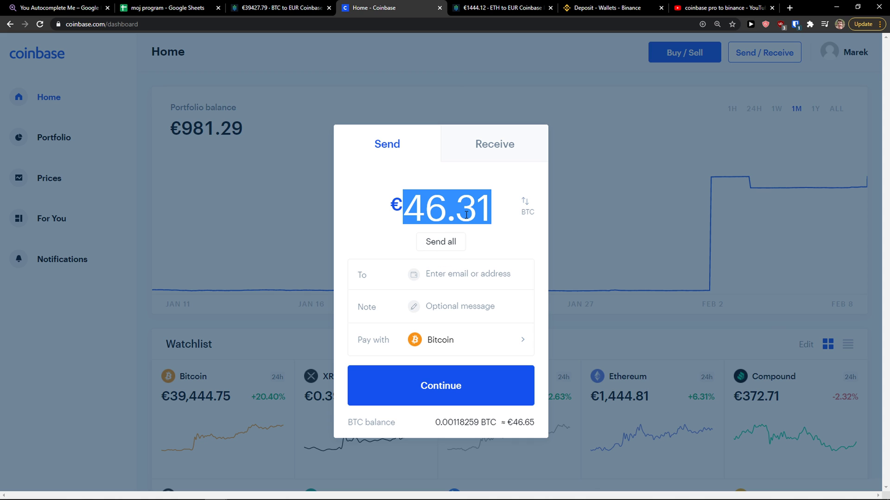
# Start entering the recipient address, briefly checking the receive view first.
pyautogui.click(460, 278)
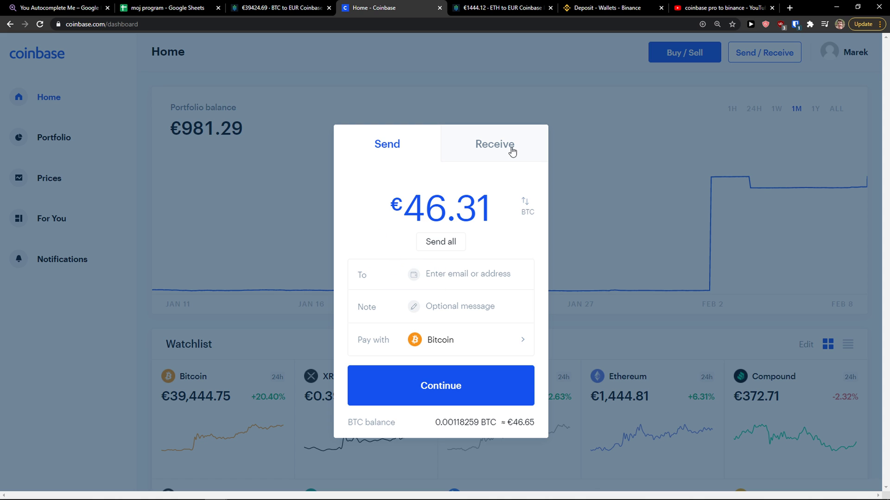
pyautogui.click(465, 143)
pyautogui.click(391, 154)
pyautogui.click(456, 269)
# In Binance, open the Fiat and Spot wallet from Wallet Overview and scroll to the coin list.
pyautogui.click(621, 8)
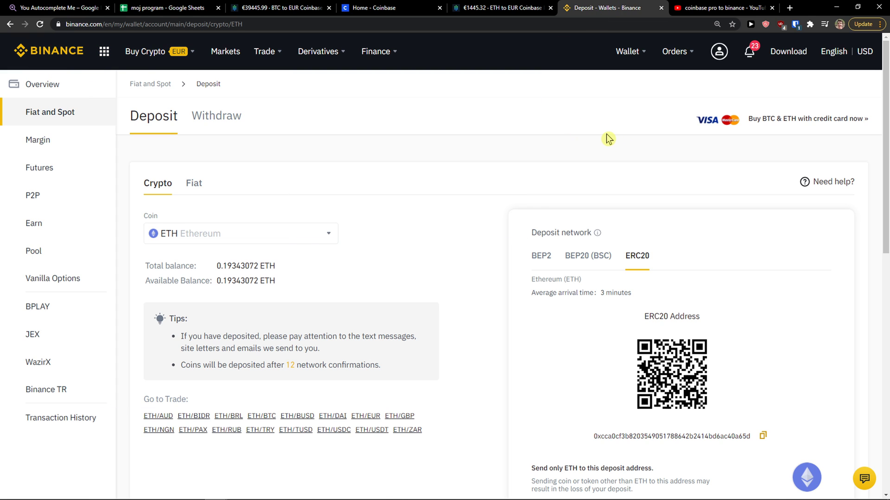
pyautogui.moveTo(628, 51)
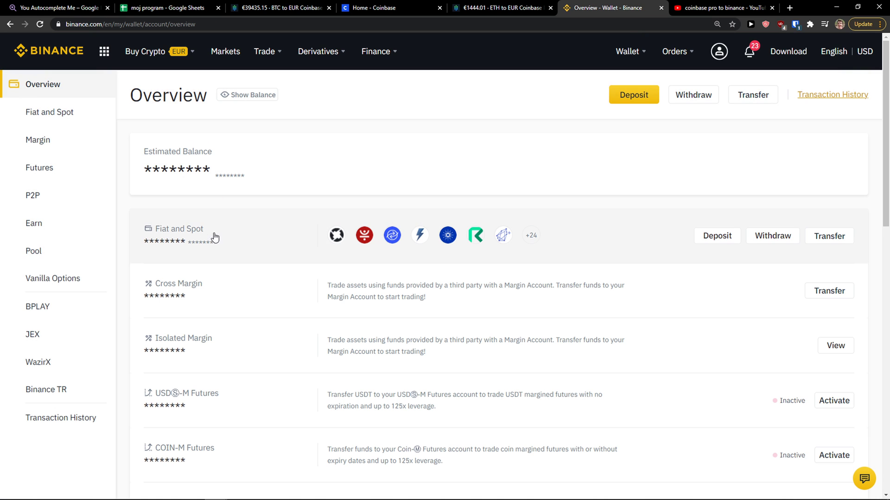
pyautogui.click(236, 244)
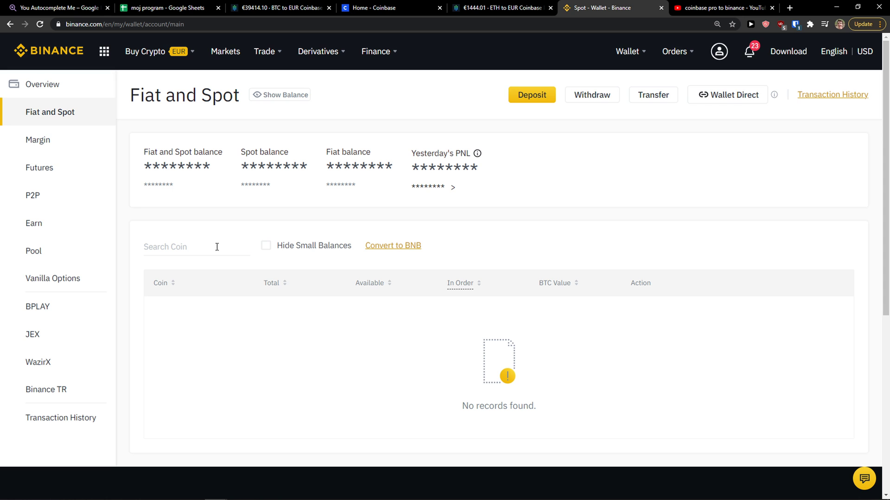
pyautogui.scroll(-1, 213, 293)
pyautogui.scroll(-3, 217, 287)
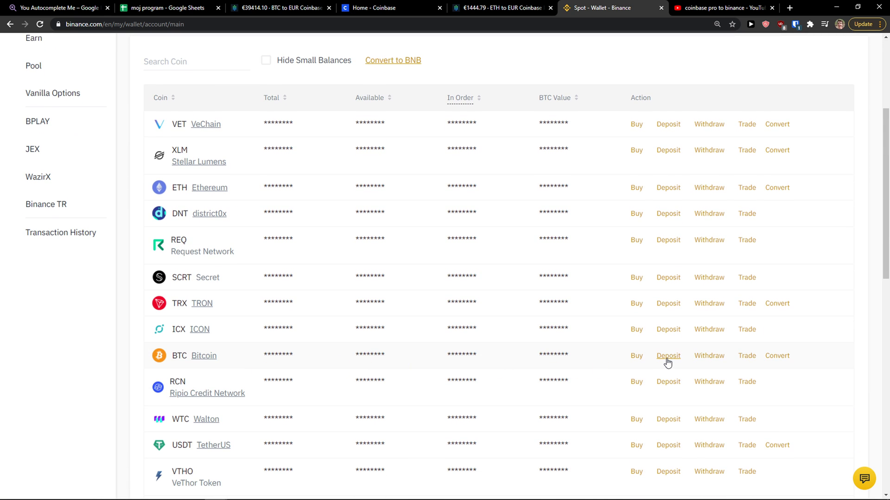
# Open the Binance deposit page and choose BTC as the deposit coin.
pyautogui.click(667, 359)
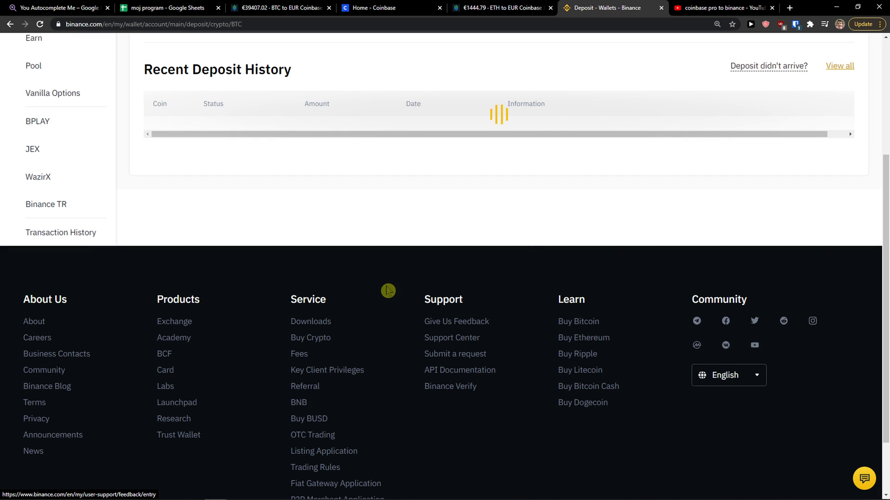
pyautogui.scroll(-5, 250, 262)
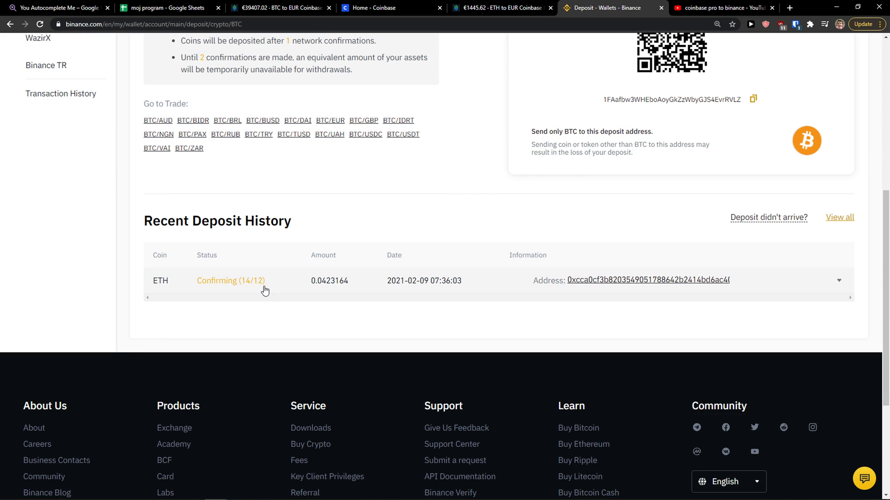
pyautogui.scroll(4, 254, 298)
pyautogui.scroll(2, 254, 298)
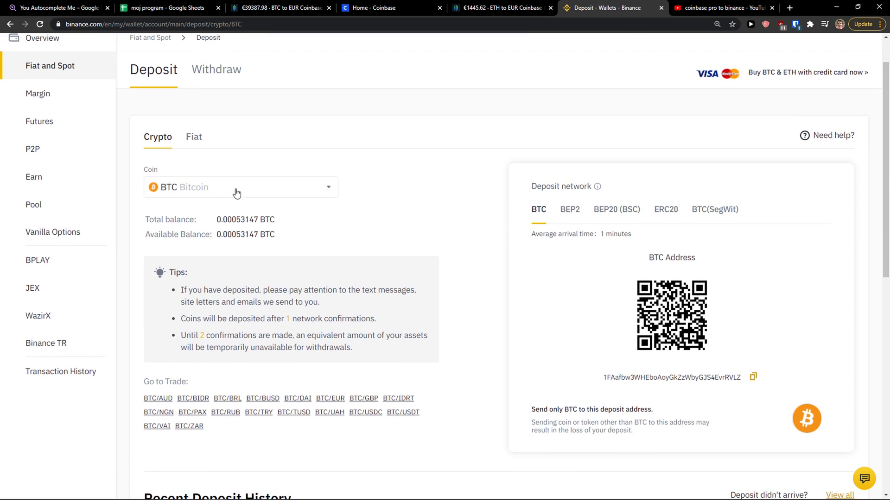
pyautogui.click(207, 197)
pyautogui.click(204, 263)
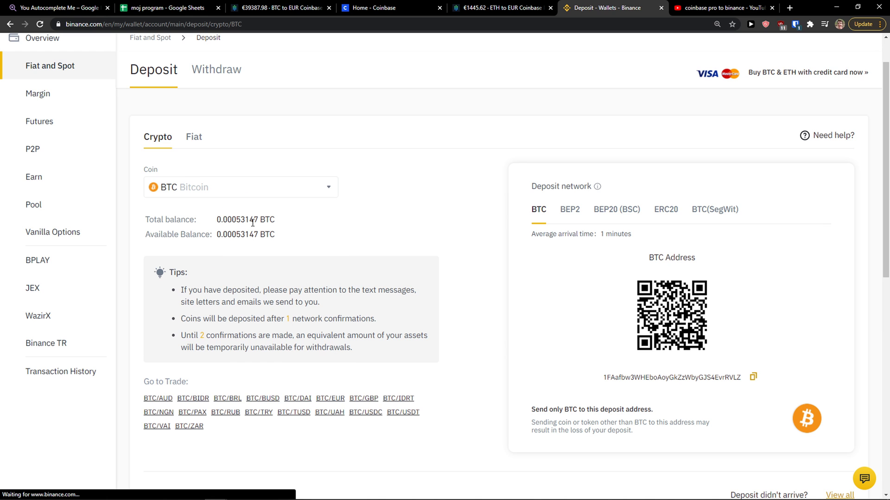
# Copy the BTC deposit address to the clipboard and select its text.
pyautogui.scroll(-1, 620, 301)
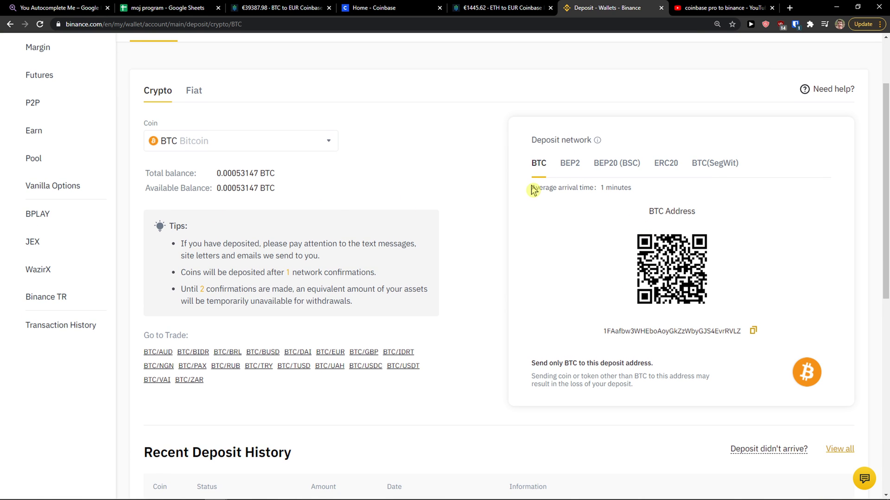
pyautogui.moveTo(531, 188); pyautogui.dragTo(643, 194)
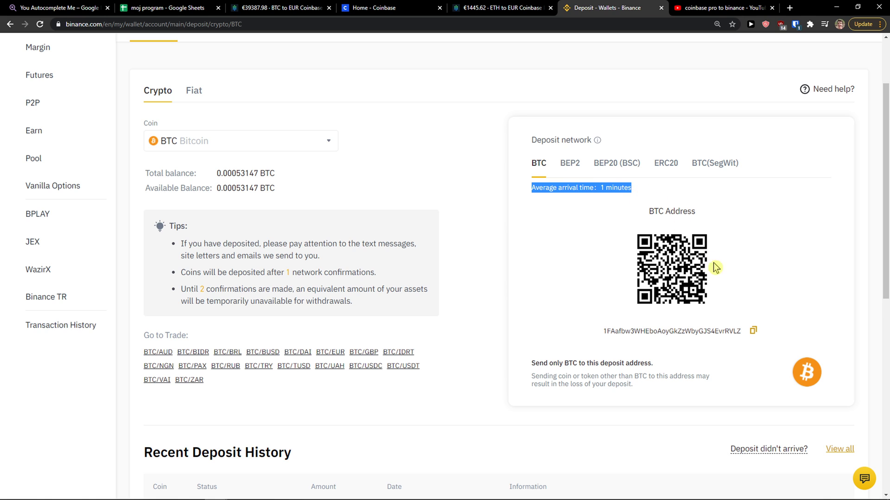
pyautogui.click(753, 334)
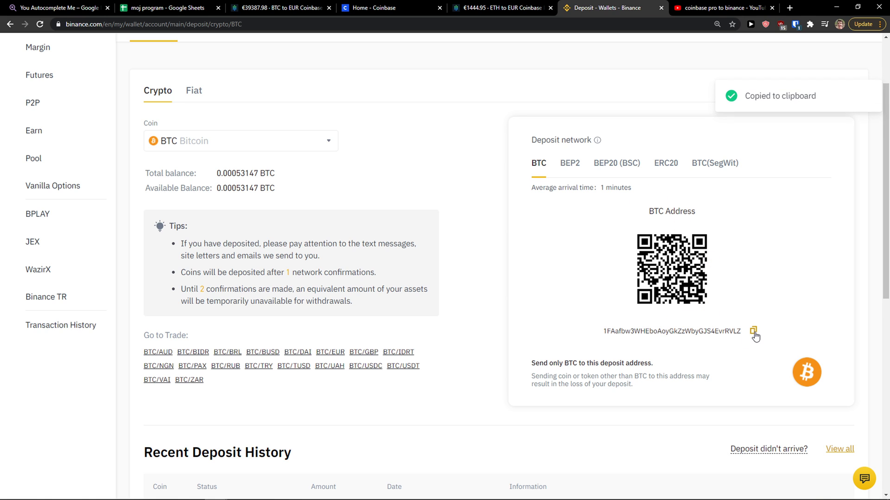
pyautogui.doubleClick(674, 332)
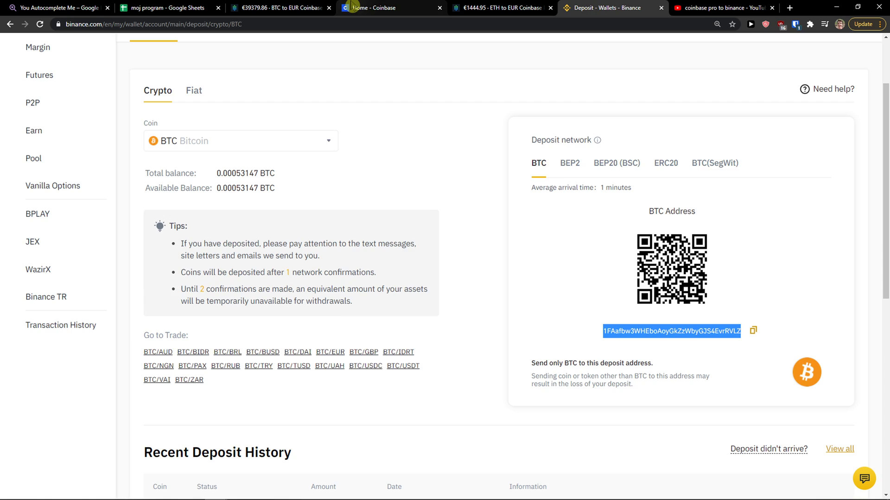
# Paste the Binance BTC address as recipient and continue to the €44.64 review, highlighting the 0.00004257 BTC fee.
pyautogui.click(373, 8)
pyautogui.click(455, 276)
pyautogui.hotkey('ctrl', 'v')
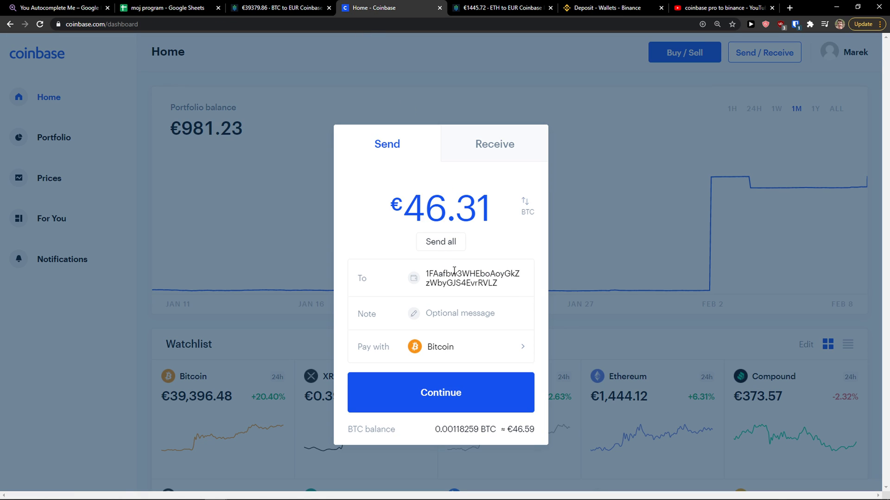
pyautogui.click(447, 314)
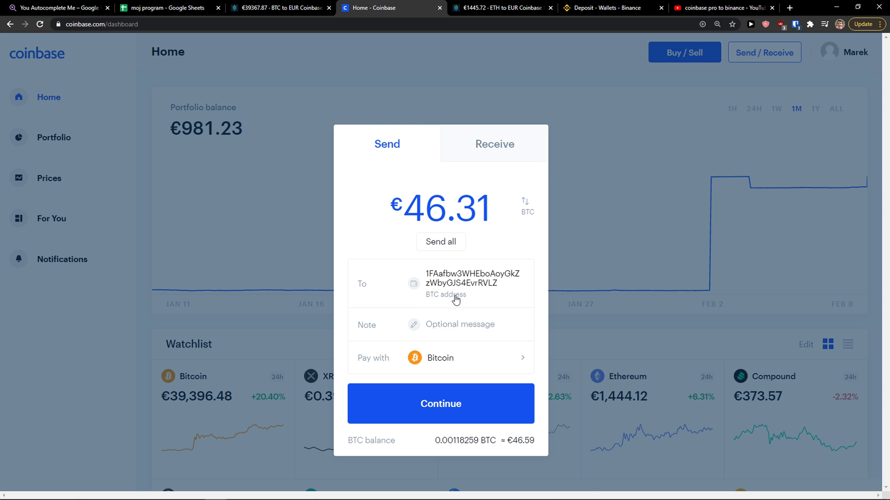
pyautogui.click(438, 401)
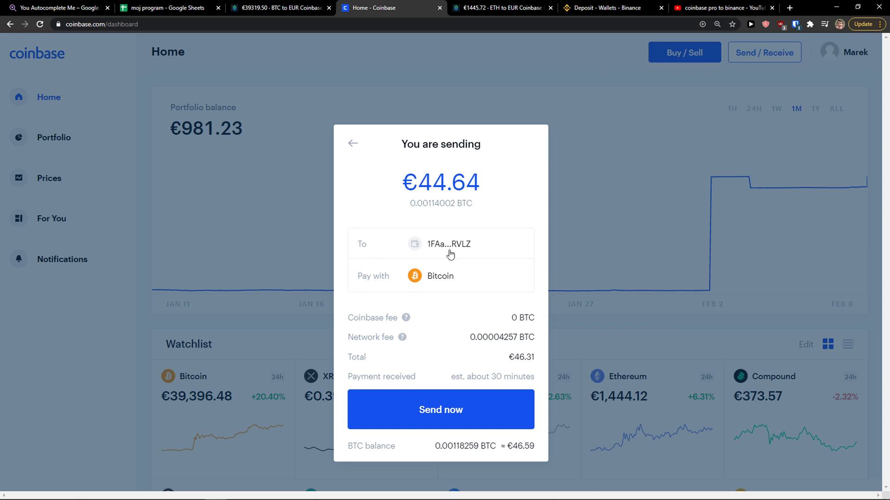
pyautogui.tripleClick(492, 338)
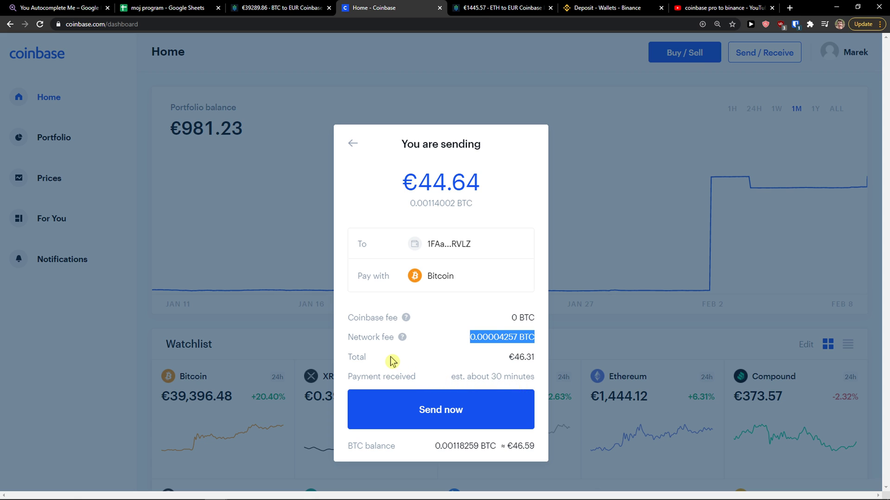
# In Binance, open the ETH deposit page from the Fiat and Spot wallet.
pyautogui.click(580, 9)
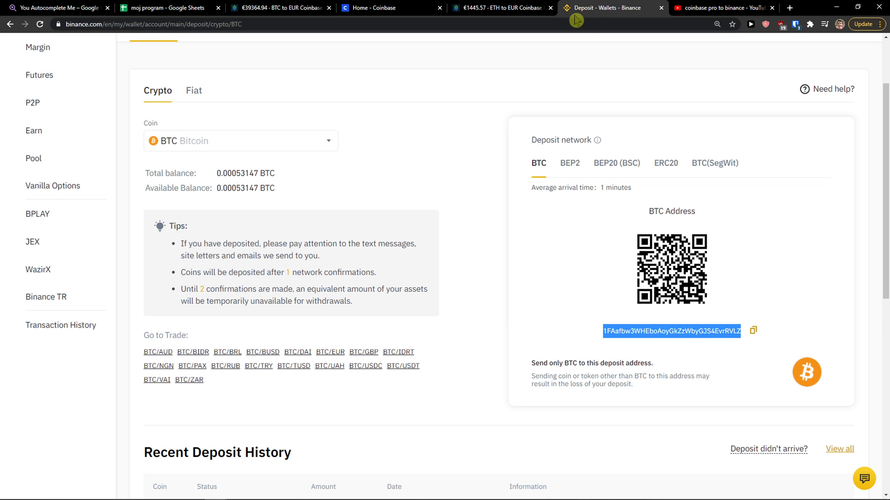
pyautogui.moveTo(628, 51)
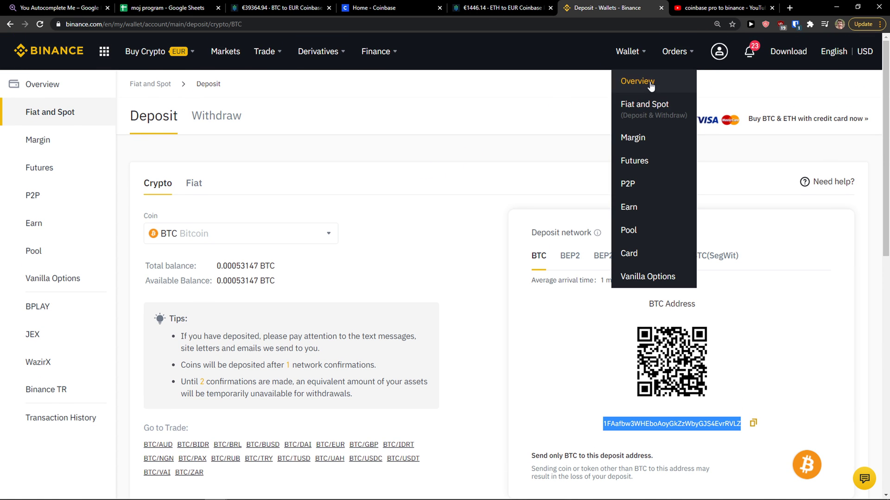
pyautogui.click(630, 81)
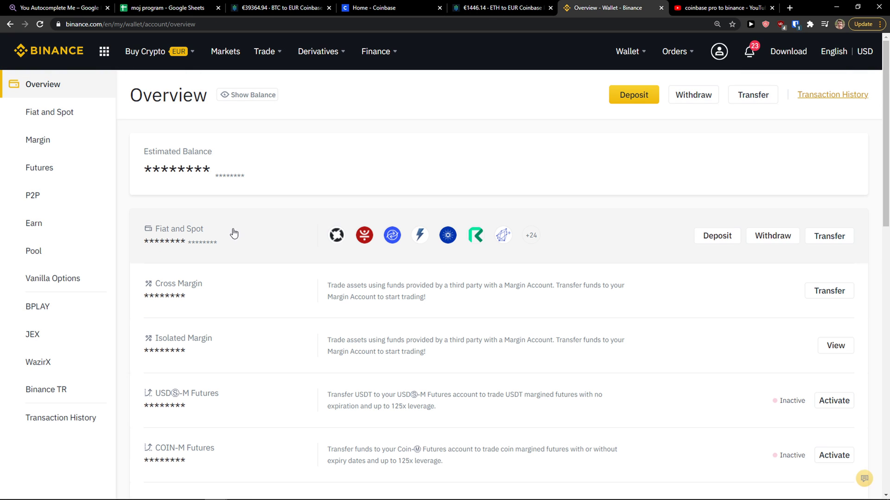
pyautogui.click(255, 240)
pyautogui.scroll(-3, 232, 288)
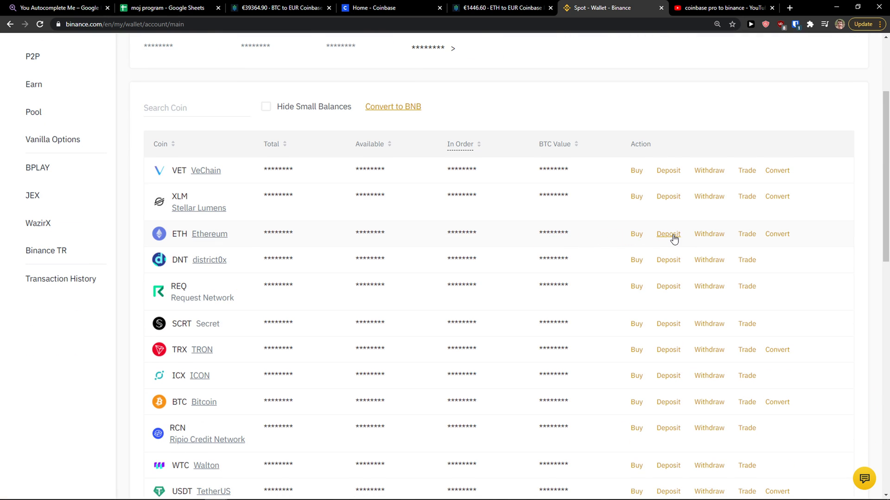
pyautogui.click(665, 236)
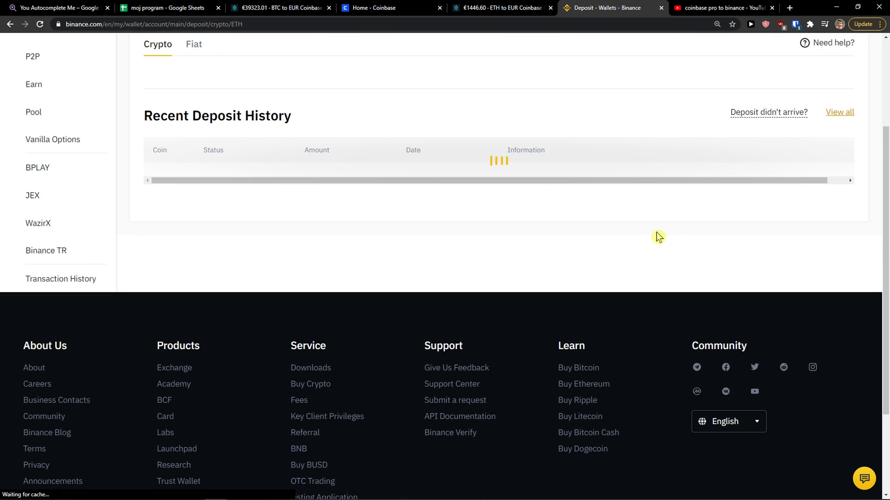
# Expand the pending 0.0423164 ETH deposit to show its TxID, then return to the Coinbase review.
pyautogui.scroll(-4, 282, 272)
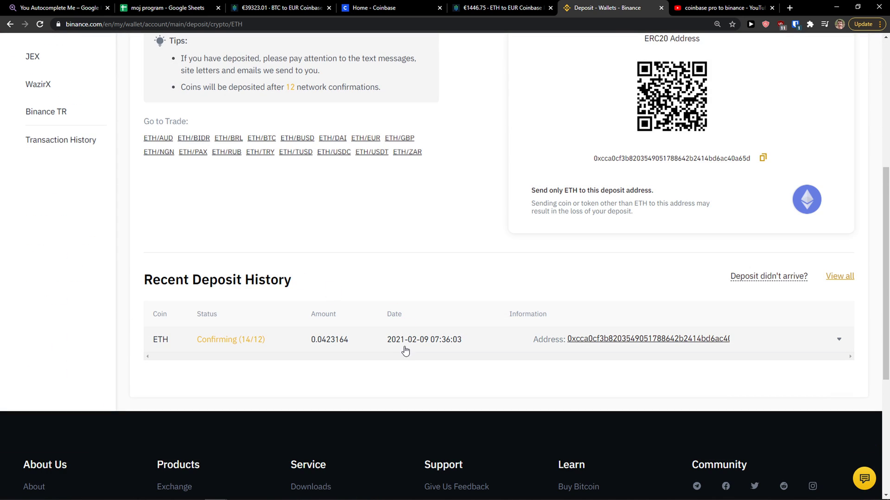
pyautogui.moveTo(874, 492)
pyautogui.click(385, 344)
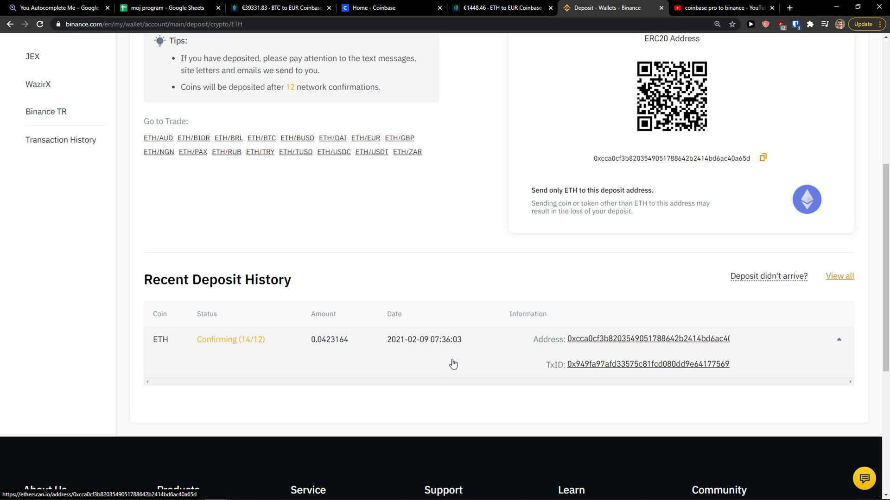
pyautogui.scroll(1, 280, 395)
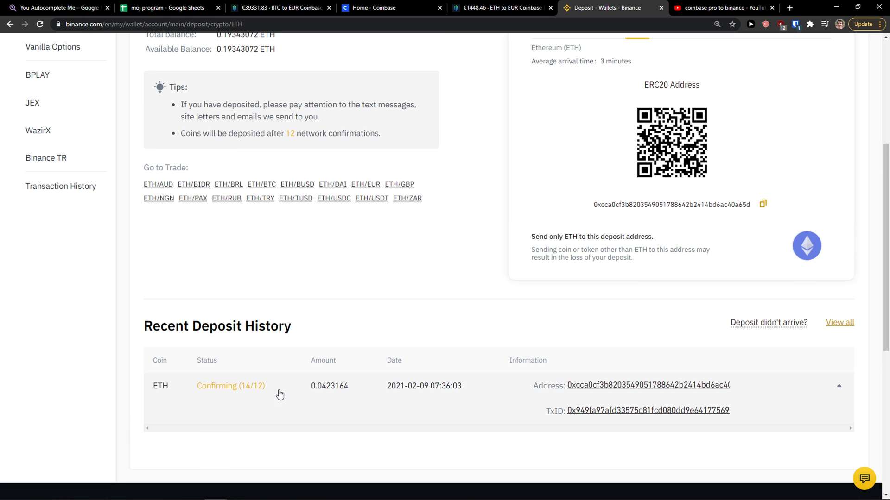
pyautogui.scroll(2, 256, 396)
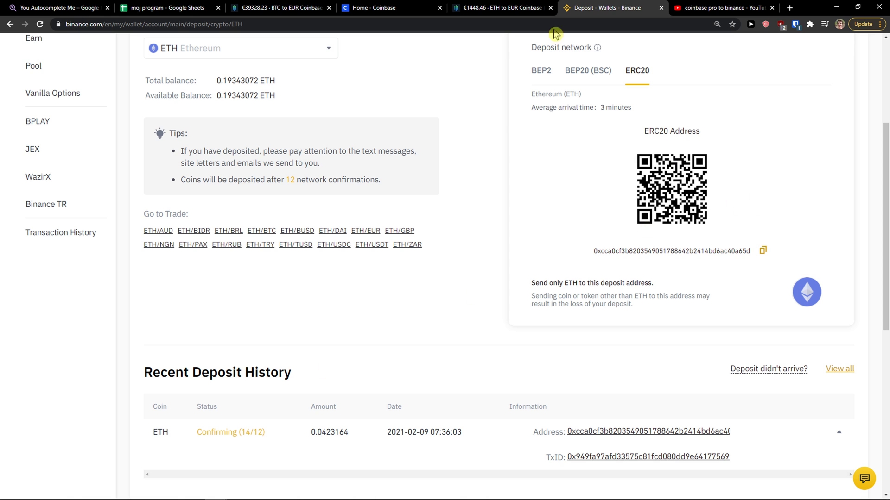
pyautogui.click(505, 8)
pyautogui.click(411, 10)
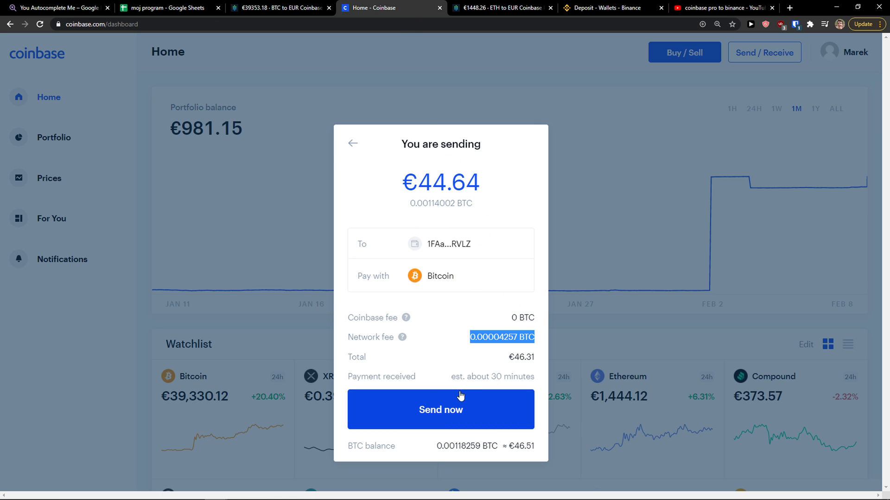
# Leave the send review, close the send dialog and open the Bitcoin price page.
pyautogui.click(351, 144)
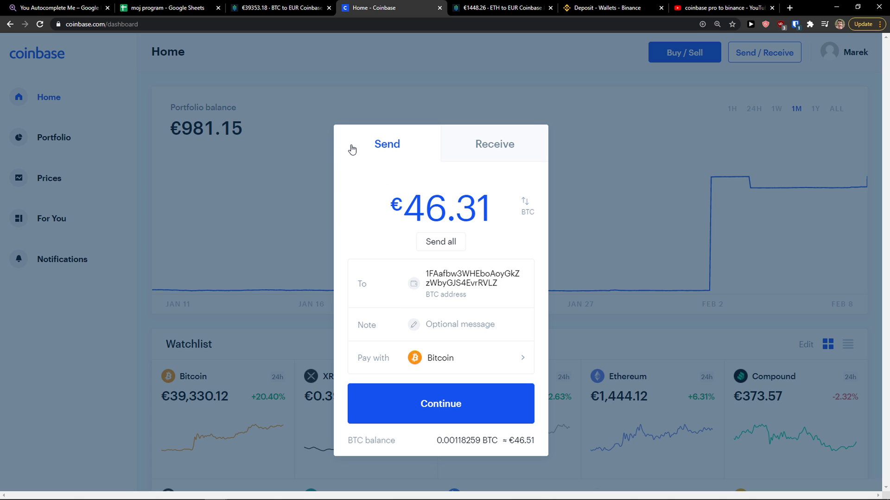
pyautogui.click(472, 107)
pyautogui.click(218, 418)
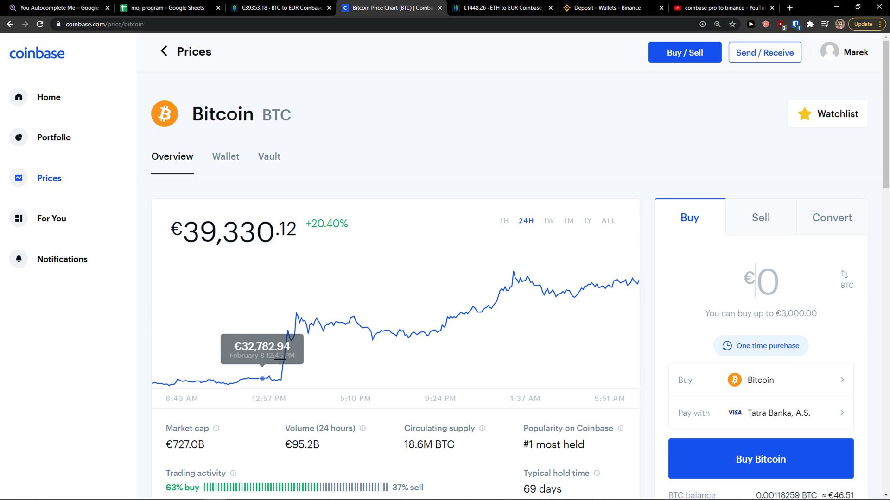
pyautogui.scroll(-2, 324, 296)
pyautogui.scroll(1, 334, 288)
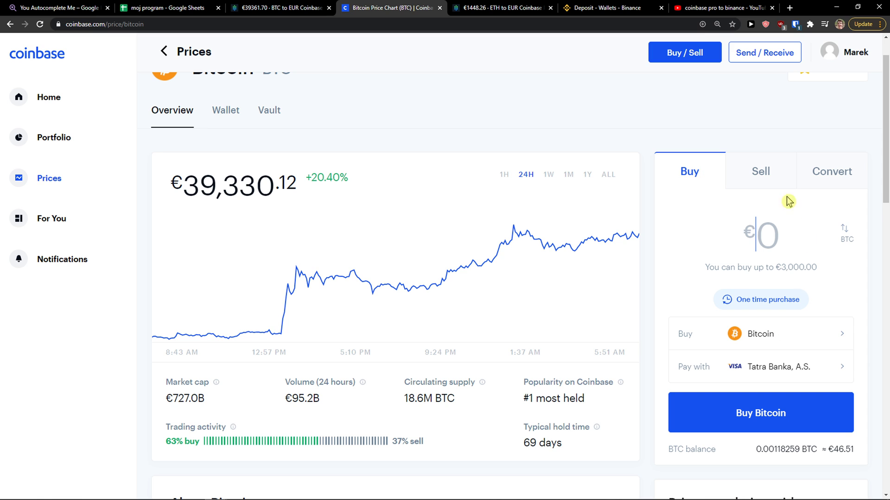
# Browse the Sell, Convert and Buy Bitcoin panels, glance at Coinbase Pro ETH-EUR, and return.
pyautogui.click(768, 174)
pyautogui.click(829, 168)
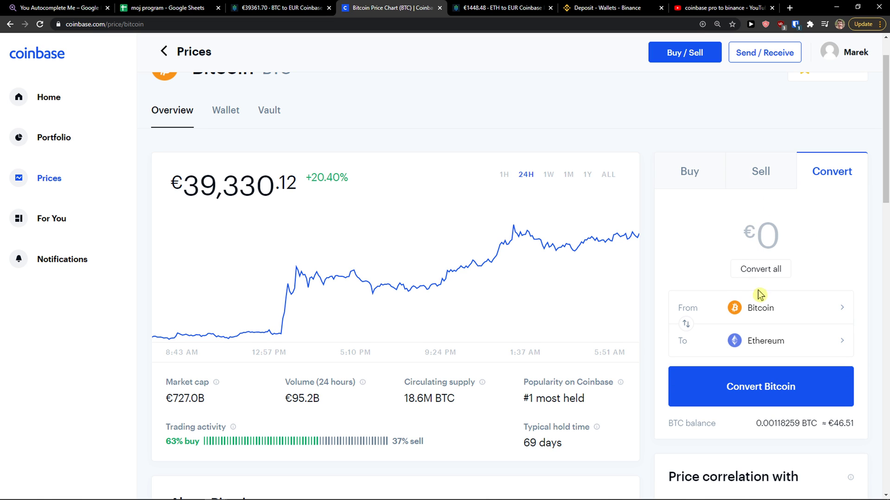
pyautogui.scroll(-4, 760, 295)
pyautogui.scroll(4, 760, 294)
pyautogui.click(747, 165)
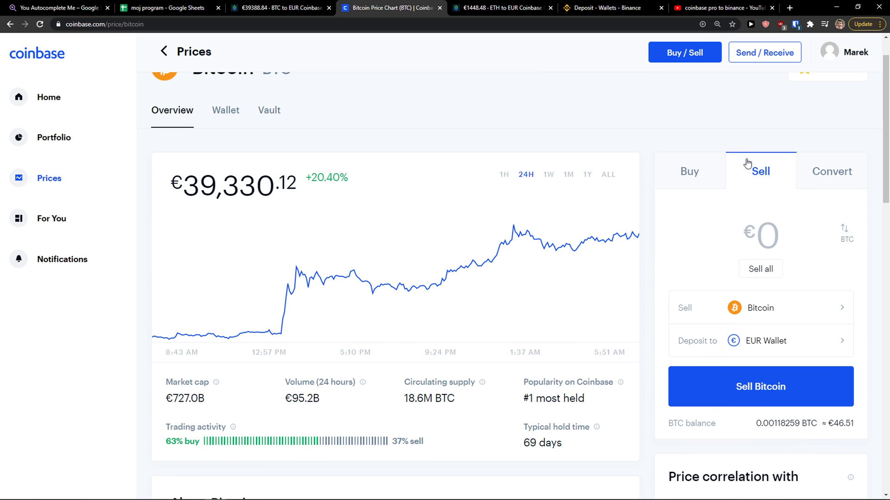
pyautogui.click(683, 171)
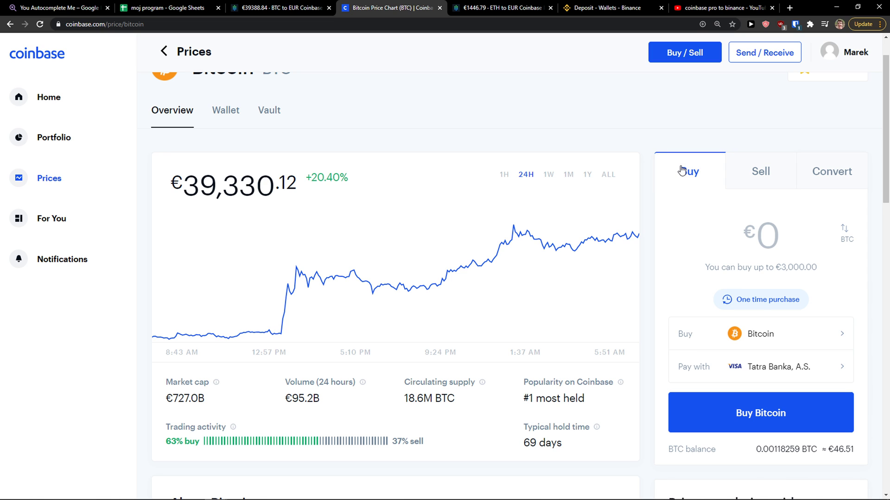
pyautogui.scroll(1, 433, 222)
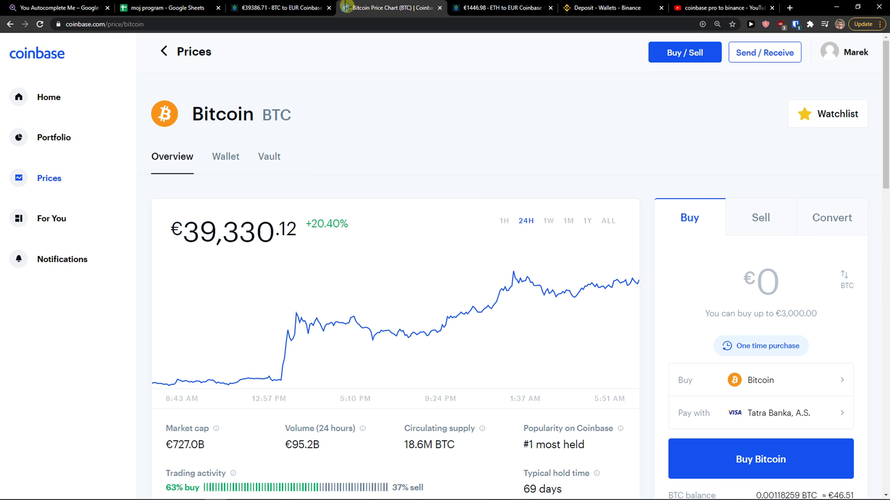
pyautogui.click(501, 7)
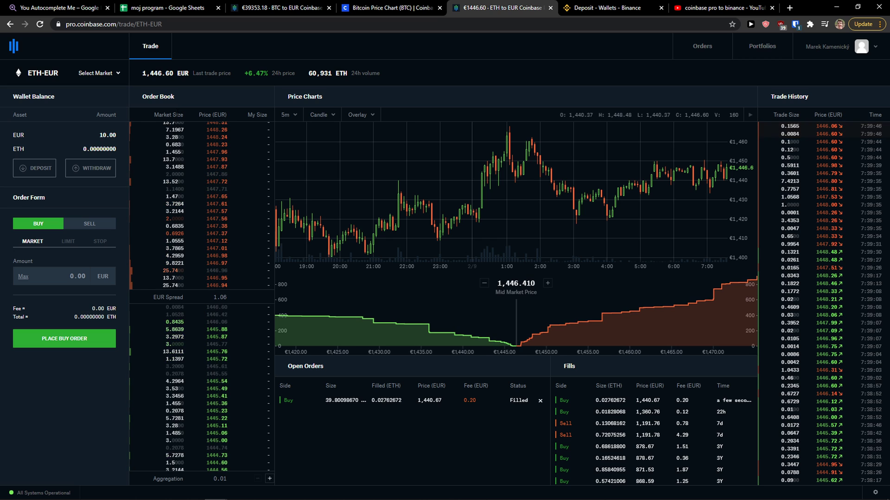
pyautogui.click(371, 8)
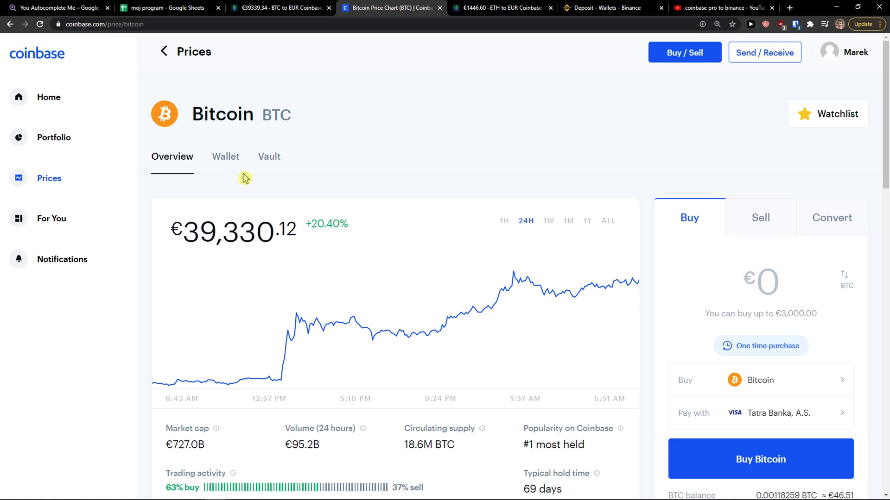
# Preview a €1000 Bitcoin buy (0.02429152 BTC, €38.37 fee), then move to Coinbase Pro.
pyautogui.scroll(-1, 767, 382)
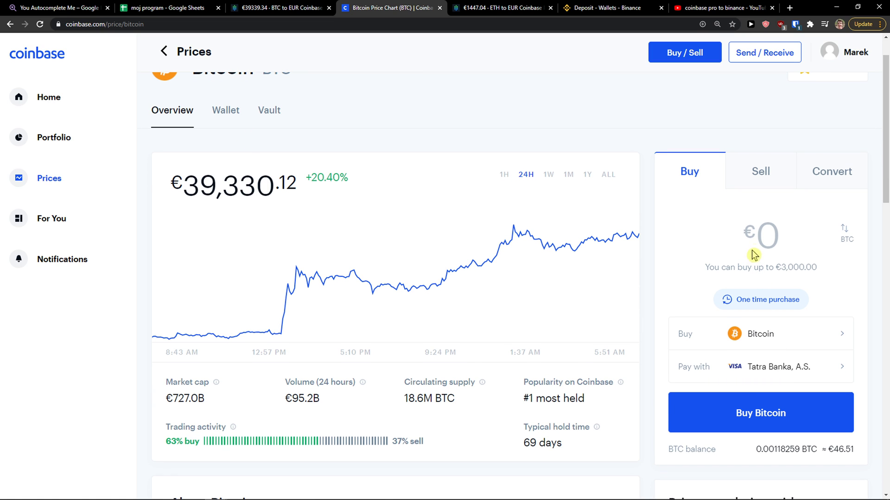
pyautogui.click(754, 255)
pyautogui.write('1000')
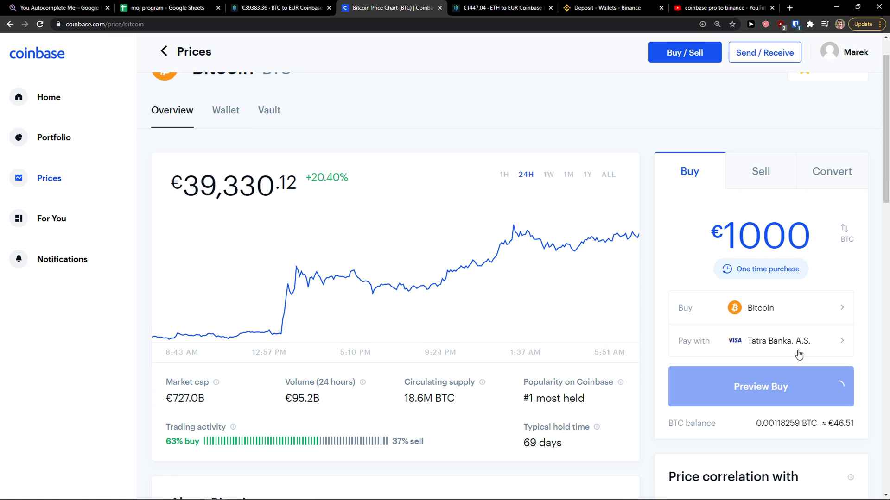
pyautogui.click(727, 391)
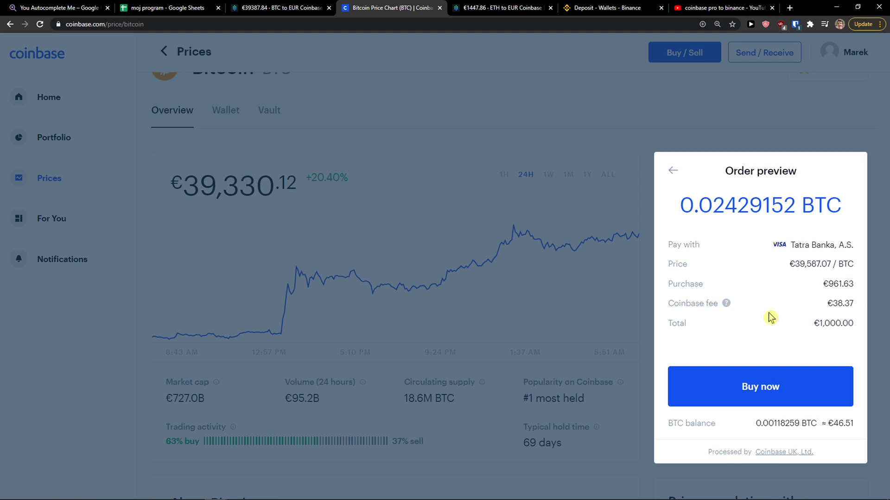
pyautogui.hotkey('ctrl', 'Tab')
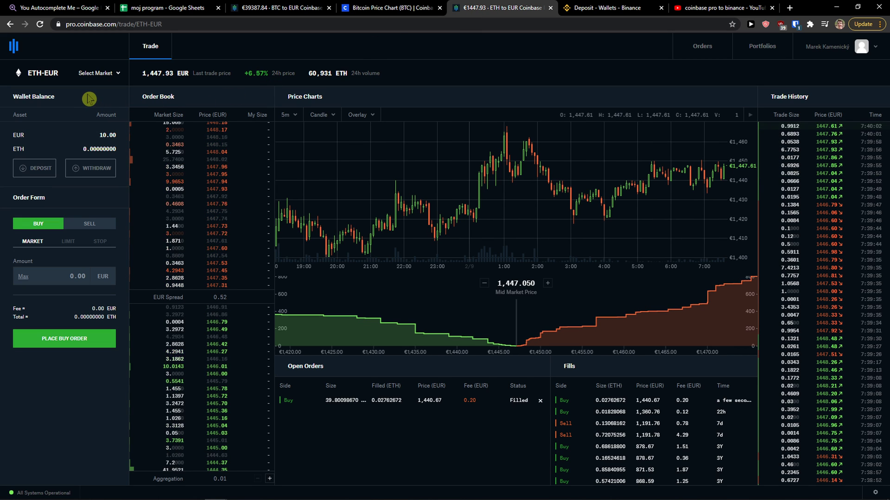
# Enter a 1000 EUR BTC-EUR market buy in Coinbase Pro, compare its €5.00 fee, and return to Coinbase.
pyautogui.click(38, 79)
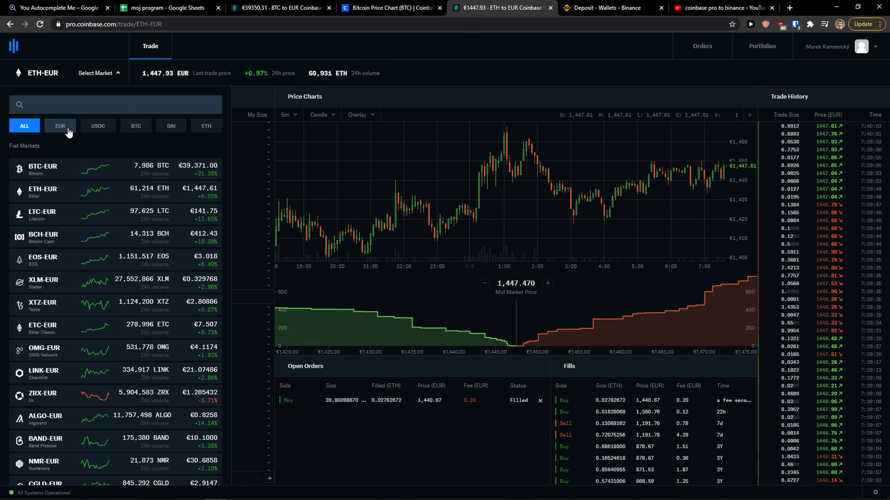
pyautogui.click(65, 169)
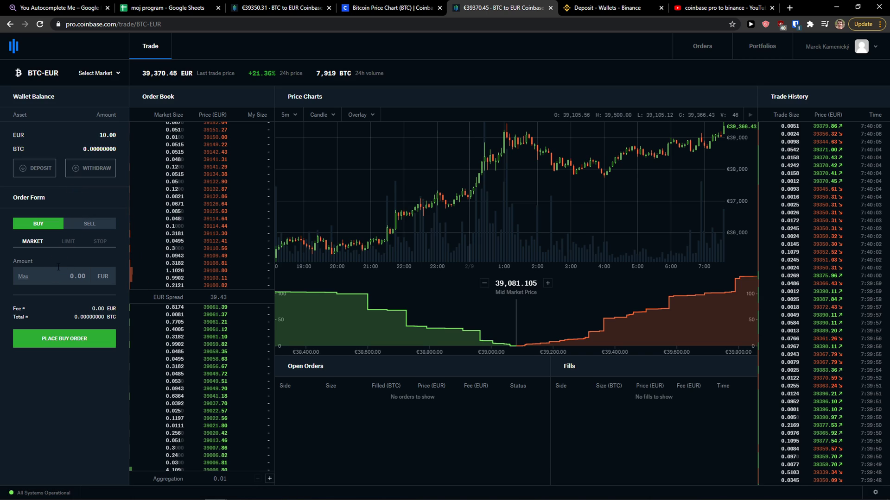
pyautogui.click(62, 275)
pyautogui.write('1000')
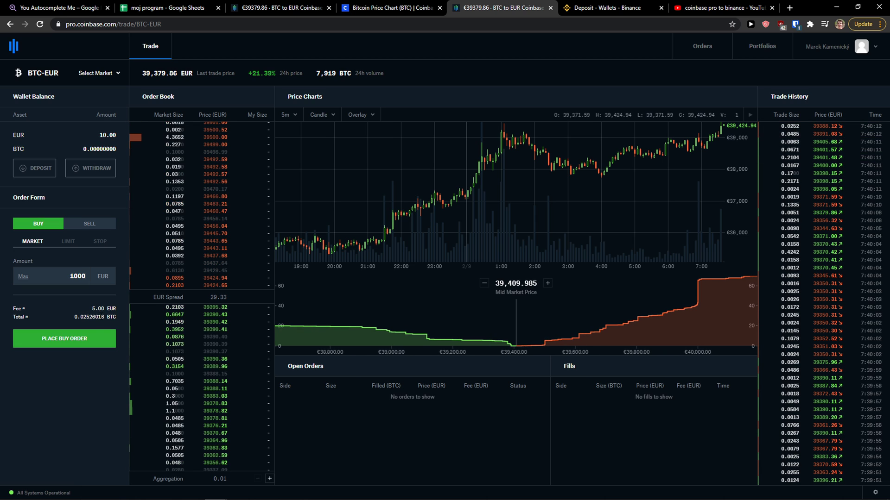
pyautogui.moveTo(104, 317); pyautogui.dragTo(84, 310)
pyautogui.click(384, 7)
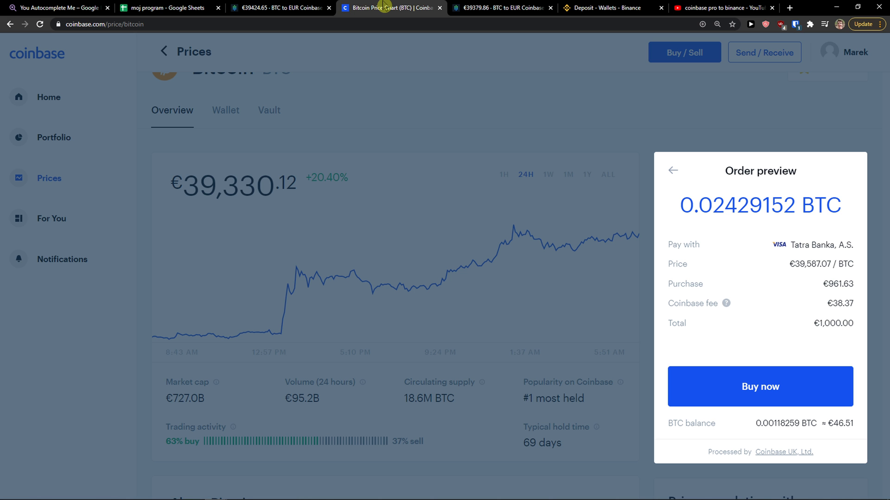
# Close the Bitcoin order preview, open a fresh send form, then switch to Binance's deposit page.
pyautogui.click(463, 187)
pyautogui.scroll(-1, 642, 217)
pyautogui.scroll(2, 642, 217)
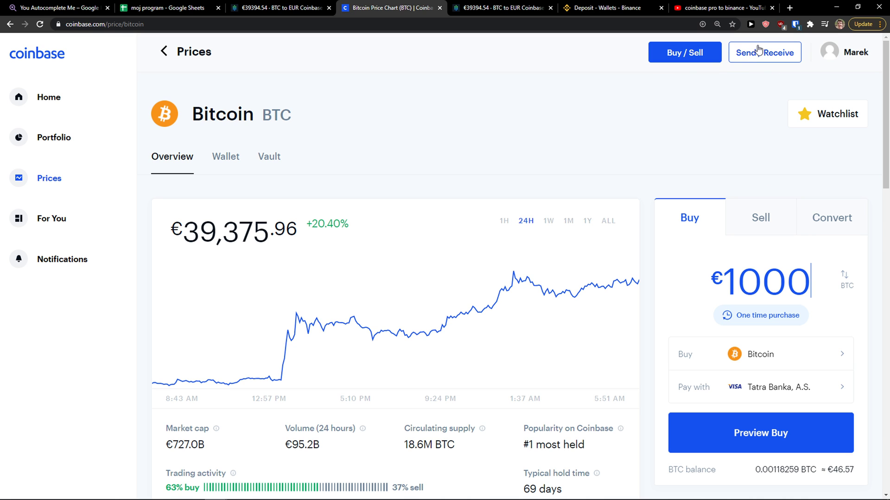
pyautogui.click(770, 54)
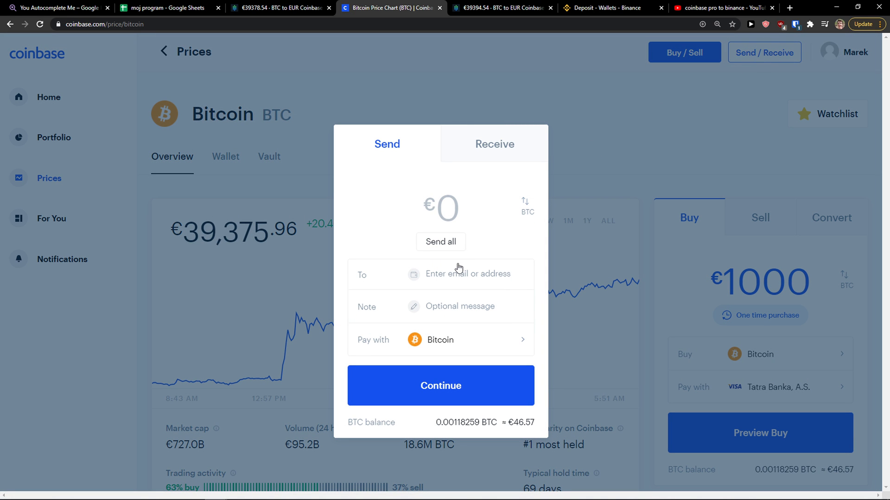
pyautogui.click(602, 8)
# Switch the Binance deposit page's coin to BTC Bitcoin.
pyautogui.scroll(2, 269, 123)
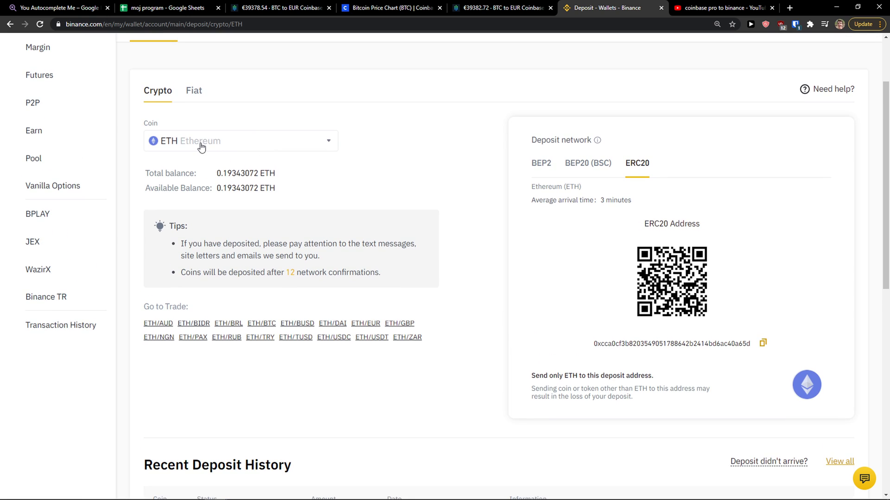
pyautogui.click(199, 148)
pyautogui.click(198, 218)
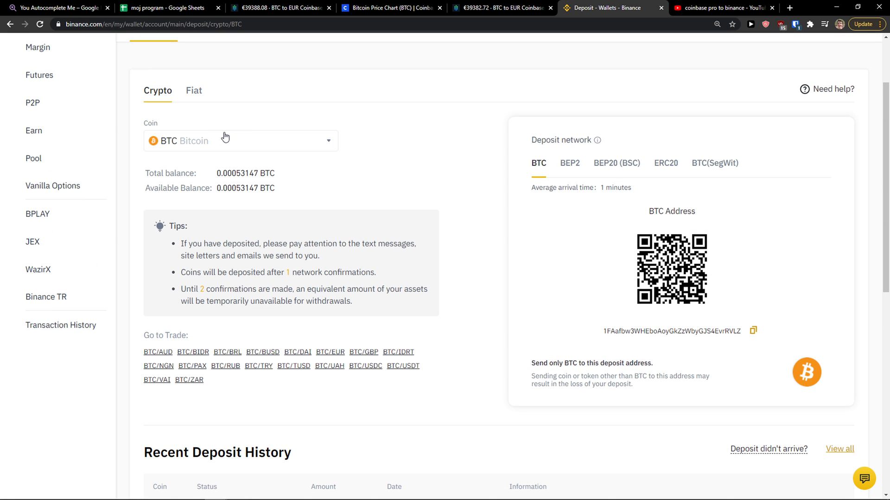
# Copy the Binance BTC deposit address and go back to the Coinbase send form.
pyautogui.click(753, 330)
pyautogui.scroll(-5, 417, 322)
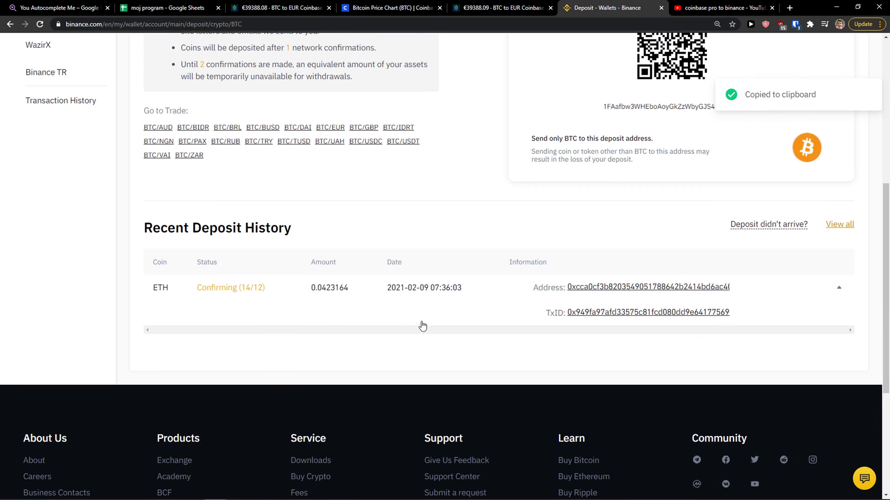
pyautogui.scroll(1, 419, 278)
pyautogui.scroll(4, 371, 174)
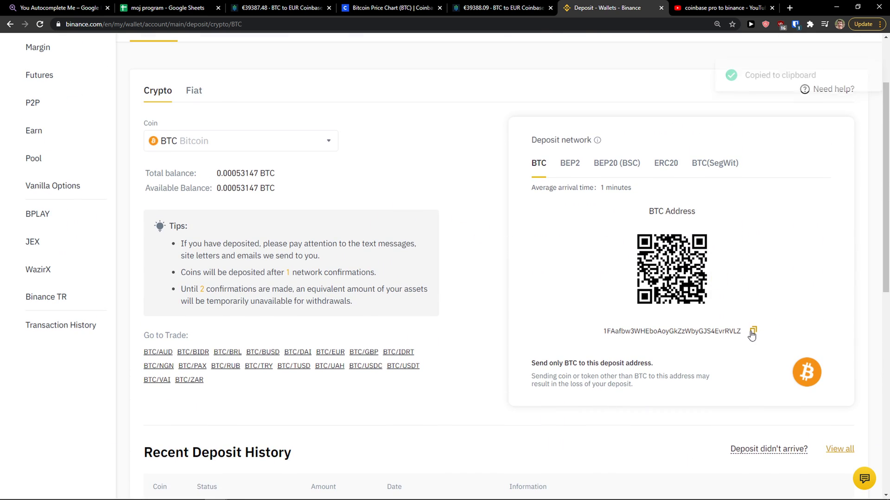
pyautogui.hotkey('ctrl', 'shift', 'Tab')
pyautogui.hotkey('ctrl', 'shift', 'Tab')
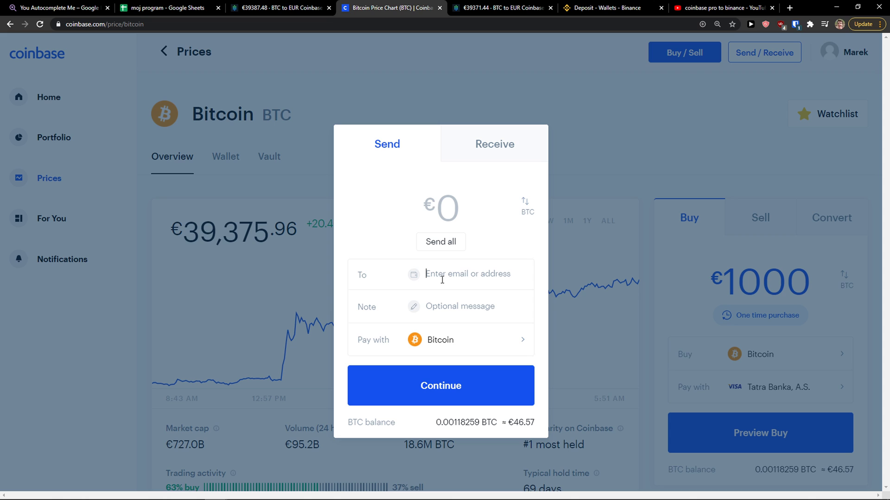
# Send the full BTC balance to the pasted Binance address, reaching the €44.64 review.
pyautogui.hotkey('ctrl', 'v')
pyautogui.click(446, 215)
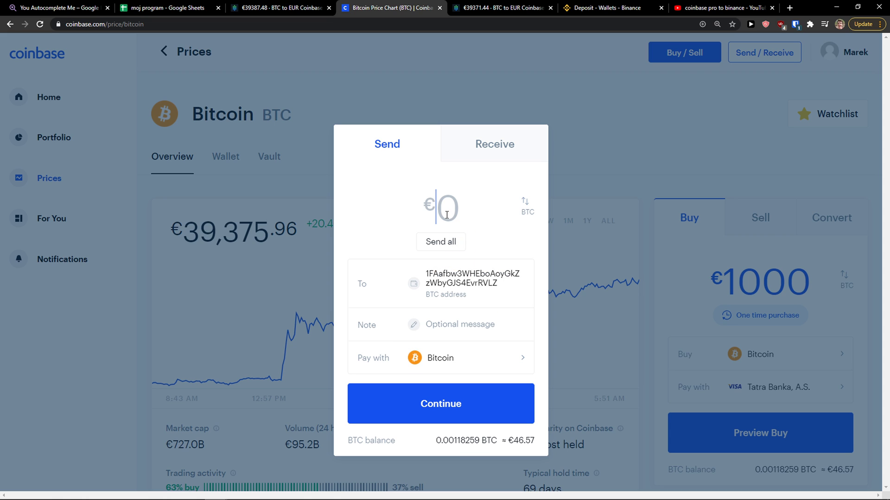
pyautogui.click(435, 240)
pyautogui.doubleClick(422, 207)
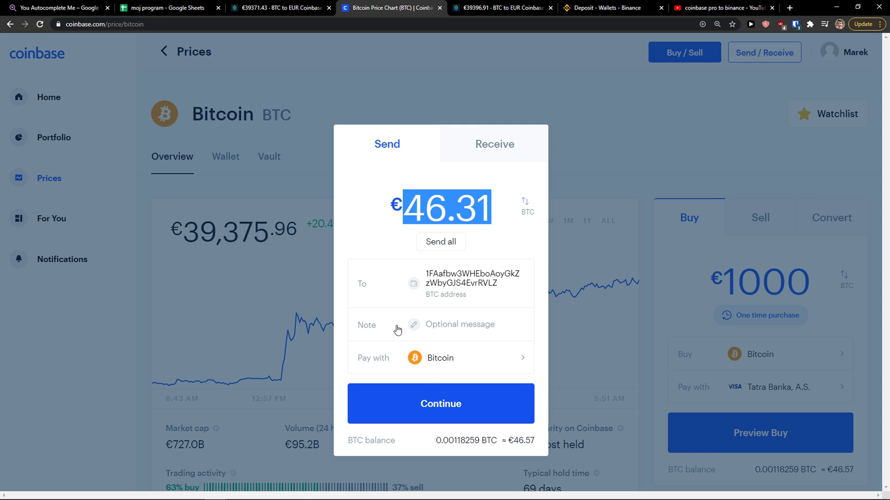
pyautogui.click(430, 394)
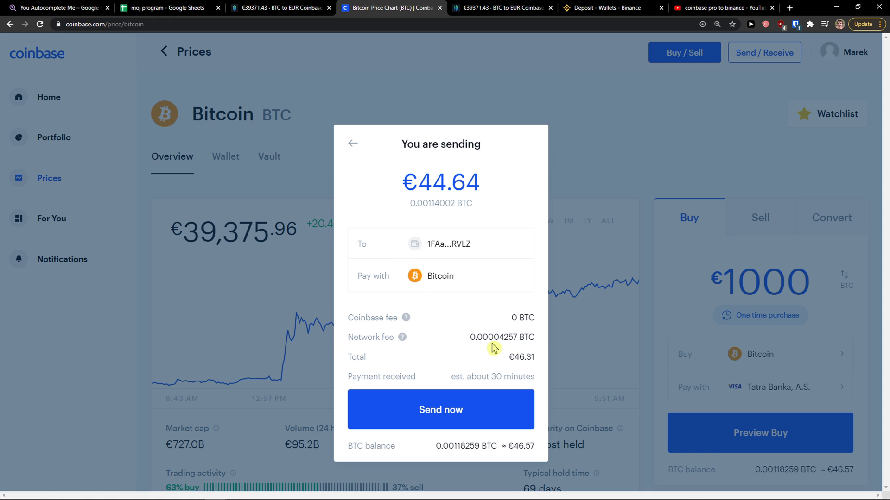
pyautogui.moveTo(493, 338); pyautogui.dragTo(438, 338)
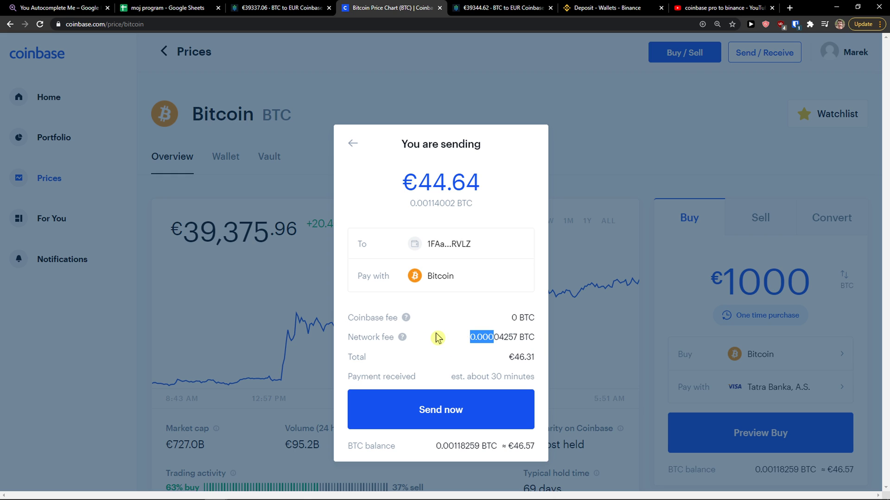